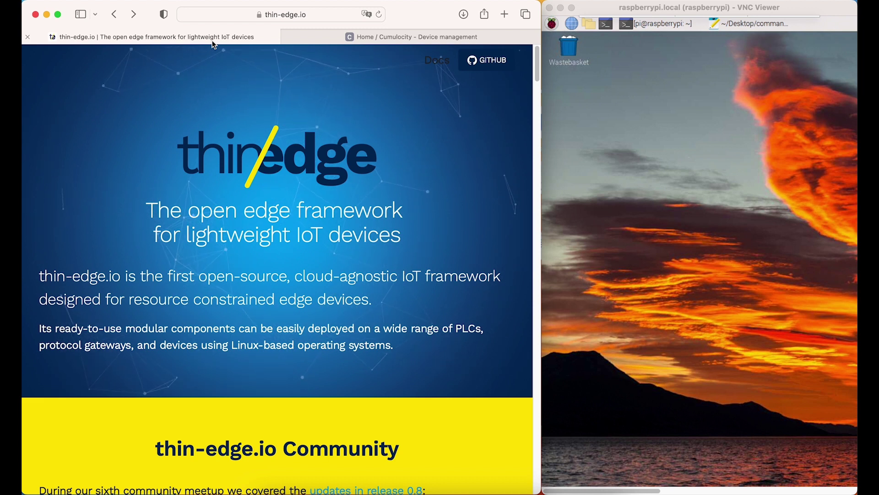
Step: Restore the pi@raspberrypi terminal window in VNC Viewer and open the thin-edge.io documentation in Safari
left_click(645, 77)
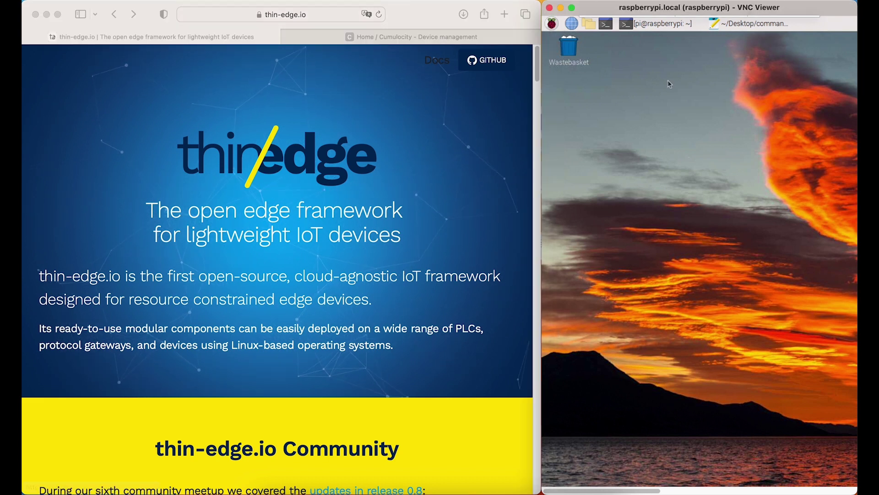
left_click(666, 26)
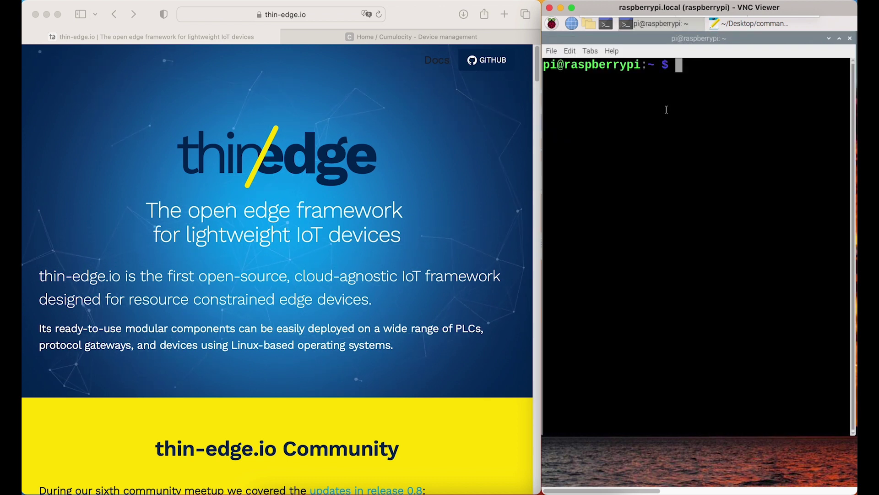
left_click(417, 62)
Step: Open the 'Getting started with thin-edge.io' guide and run sudo apt update on the Pi
left_click(436, 61)
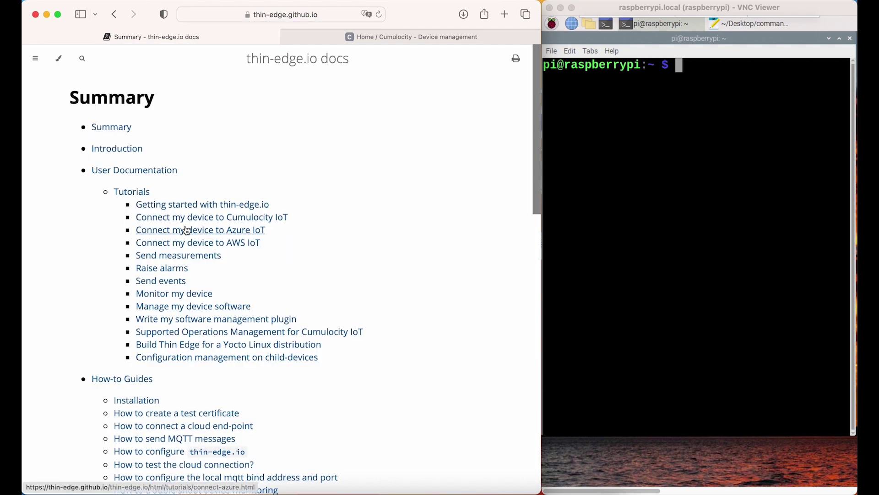
left_click(180, 205)
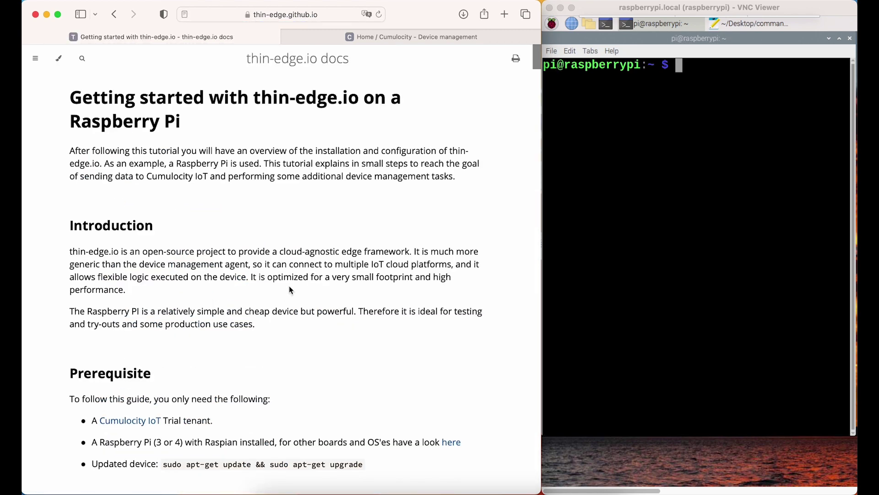
left_click(674, 103)
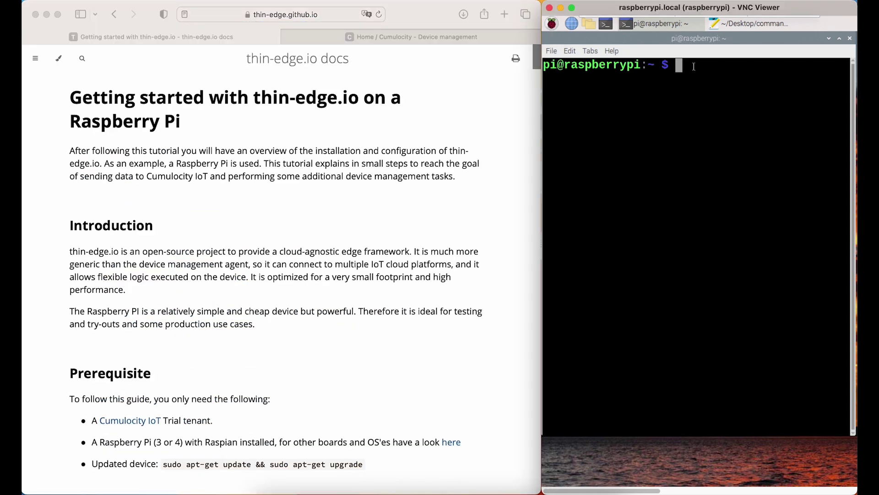
type("sudo apt update")
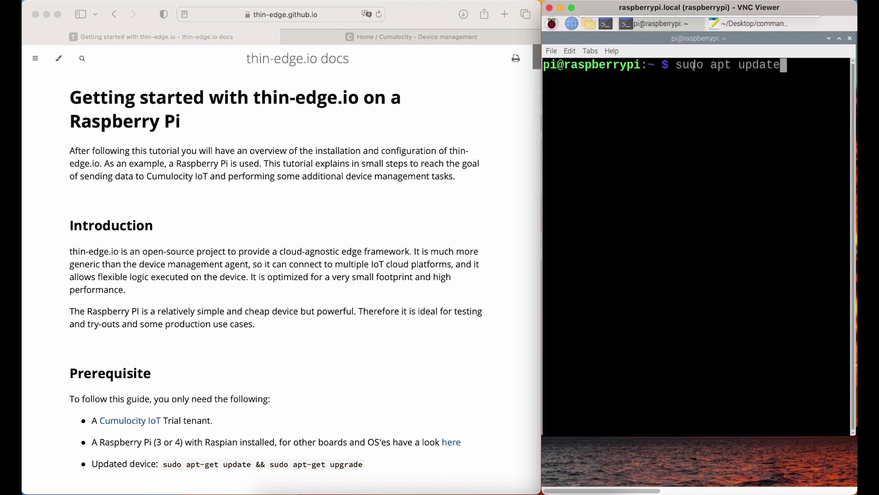
key("Return")
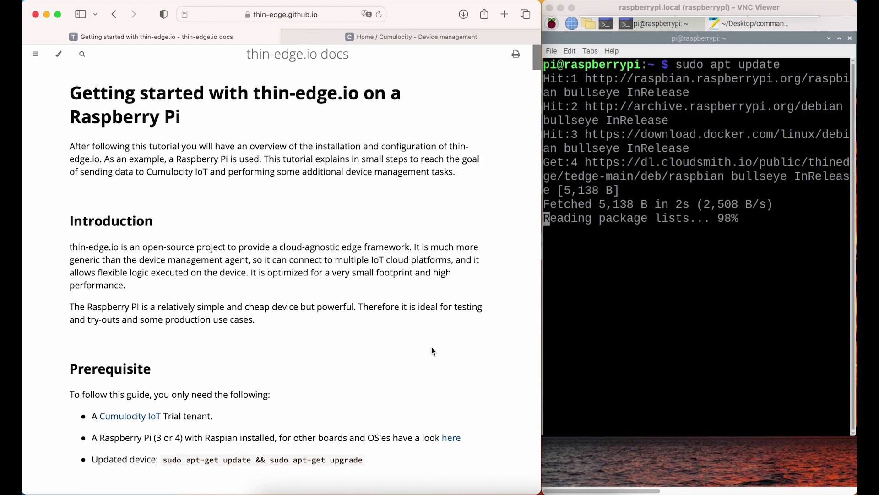
Step: Copy the guide's Step 1 curl install command and run it in the Pi terminal to install thin-edge.io
scroll(432, 348, "down", 15)
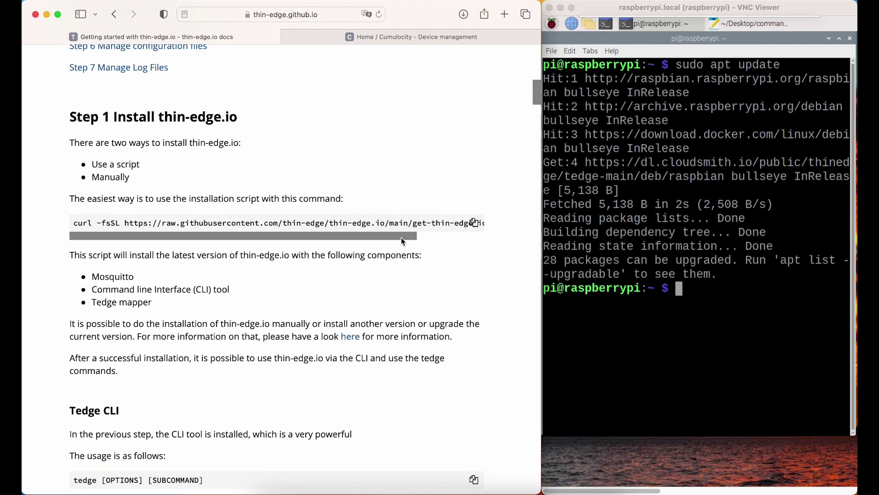
left_click_drag(401, 238, 476, 233)
left_click(729, 301)
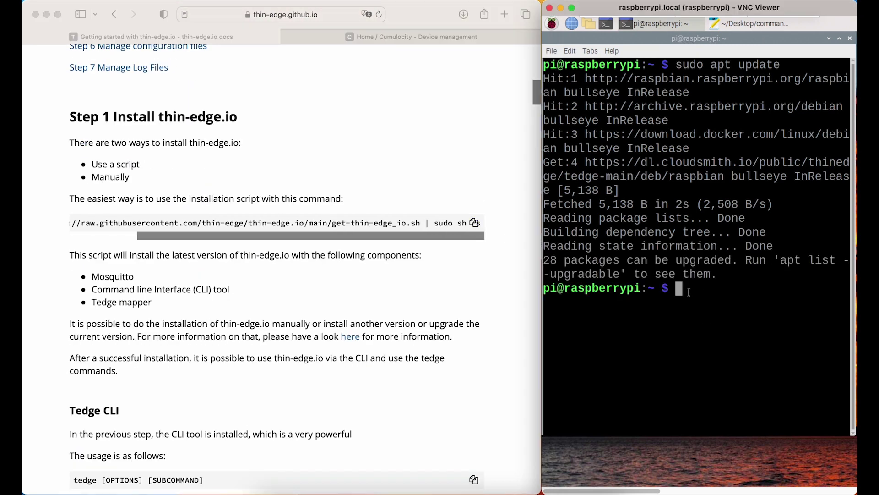
right_click(688, 291)
left_click(706, 342)
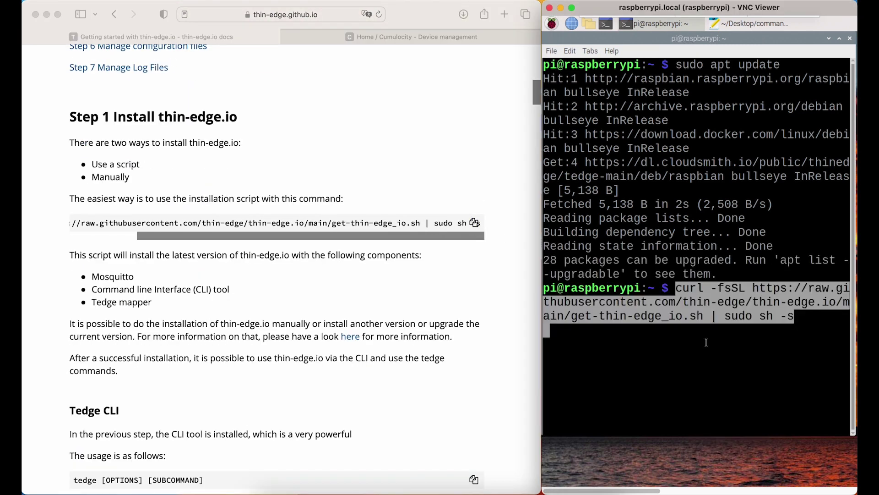
key("Return")
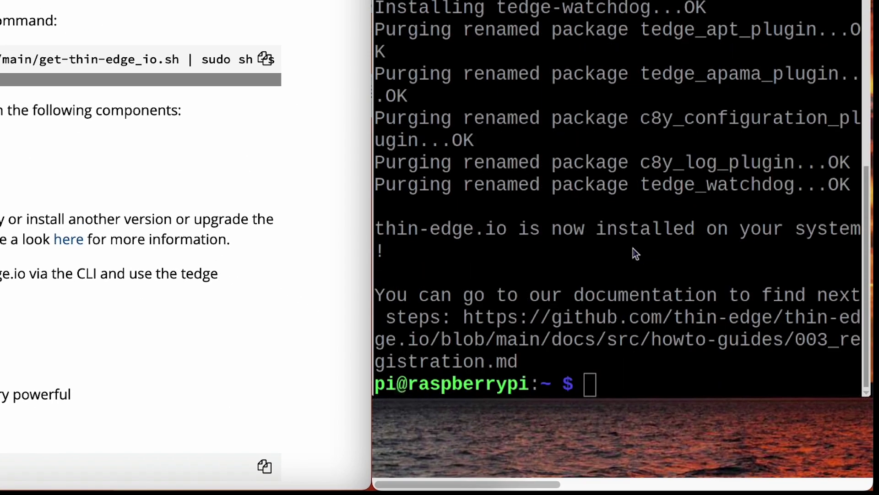
right_click(616, 387)
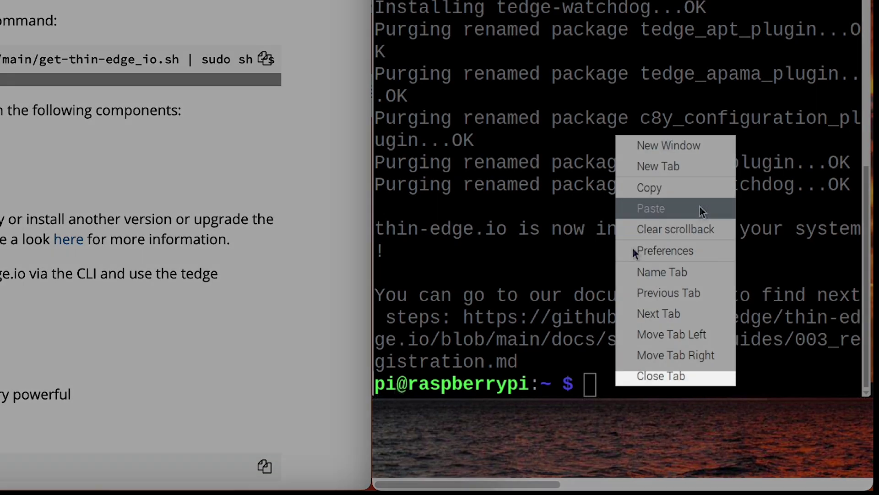
Step: Run sudo tedge -h, then run sudo tedge config set c8y.url with the Cumulocity tenant URL
left_click(700, 208)
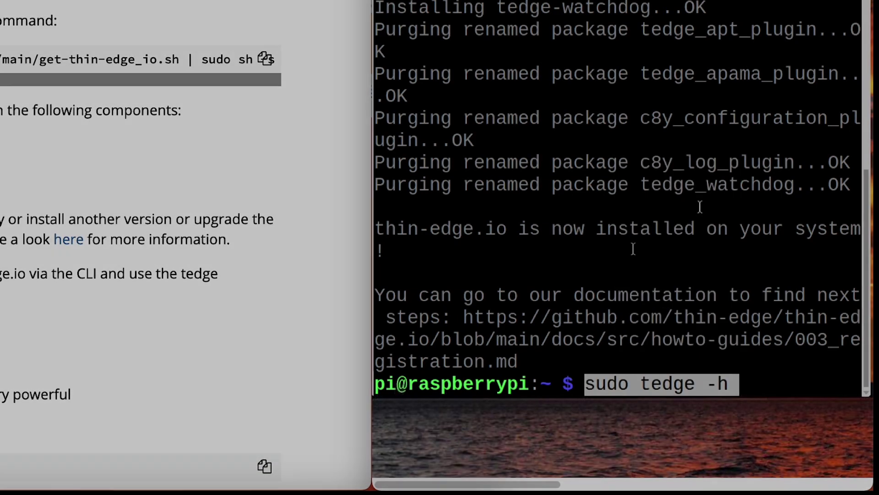
key("Return")
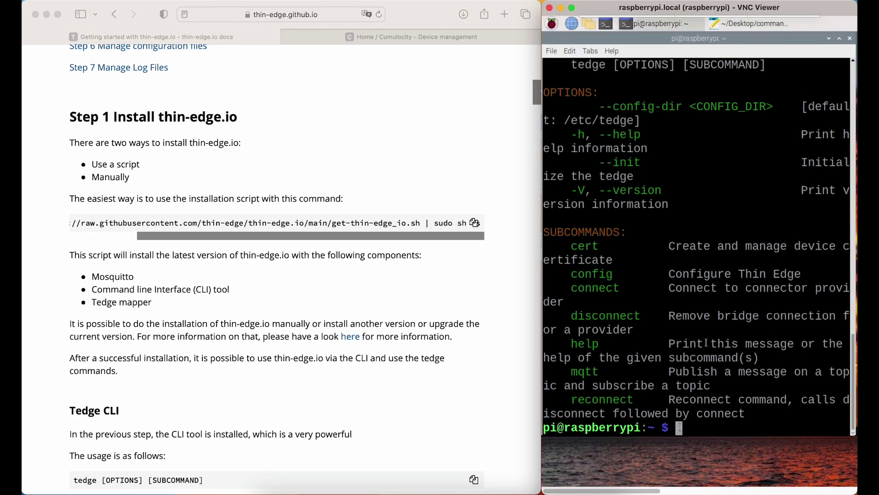
right_click(708, 344)
left_click(696, 309)
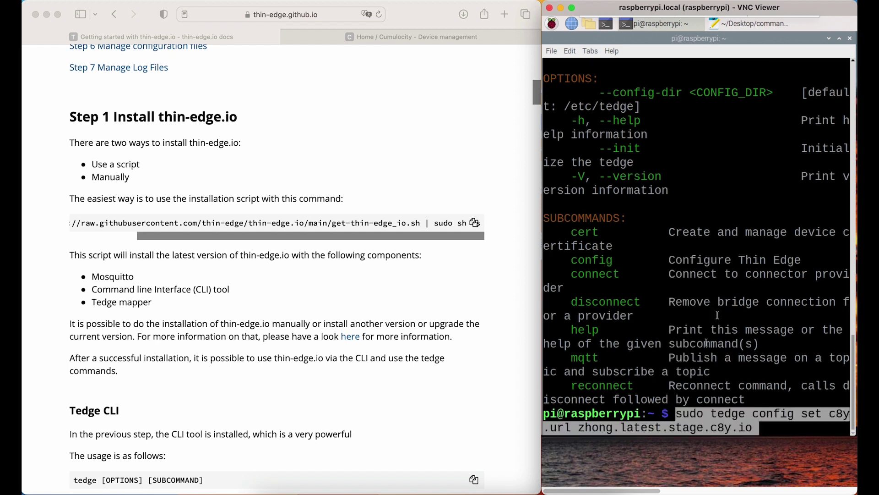
key("Return")
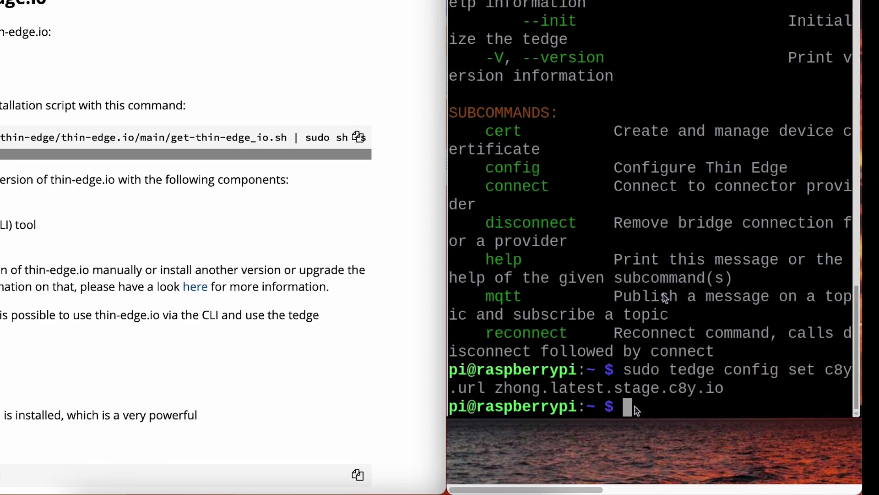
Step: Create the device certificate with sudo tedge cert create --device-id thin-edge-pi
right_click(635, 405)
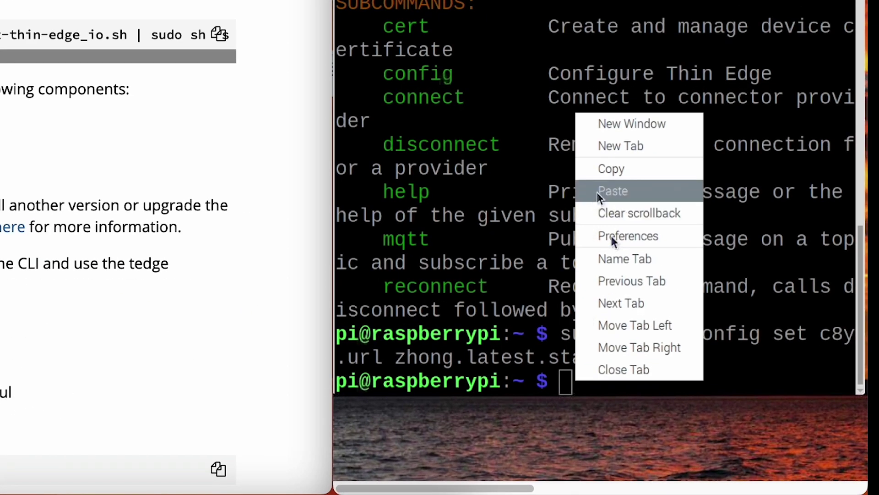
left_click(600, 195)
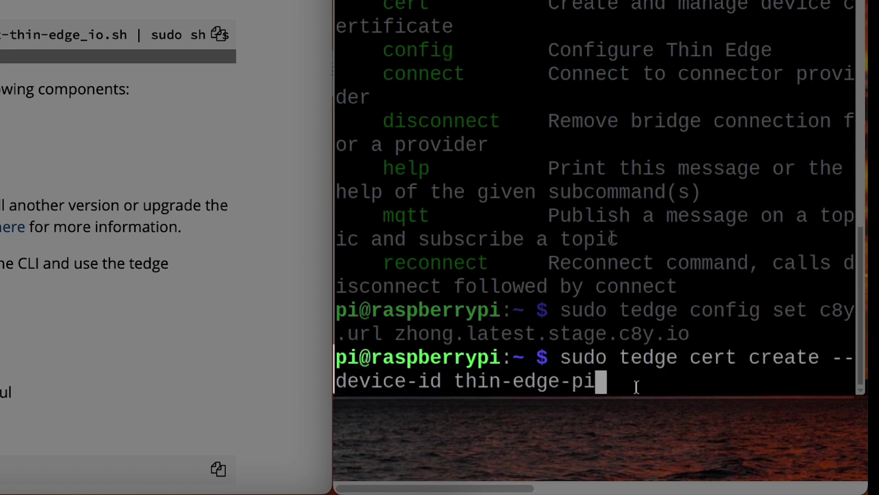
key("Return")
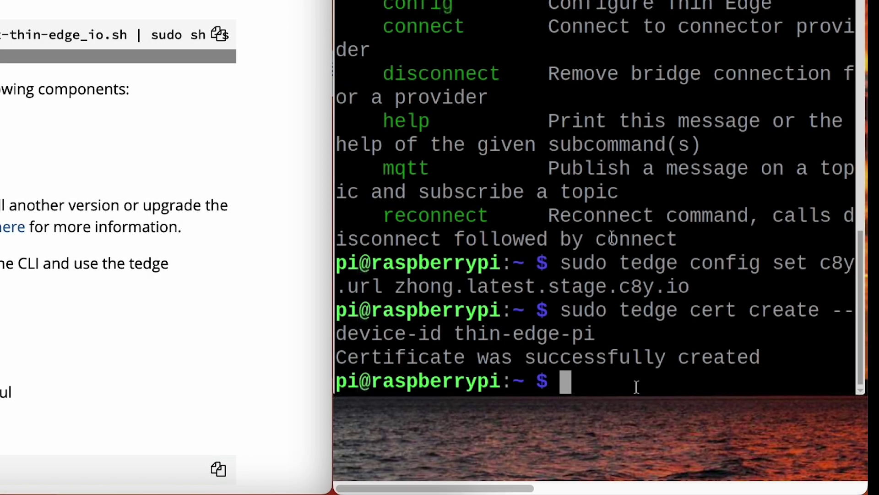
double_click(646, 356)
Step: Upload the certificate with sudo tedge cert upload c8y --user admin, entering the tenant password
right_click(613, 241)
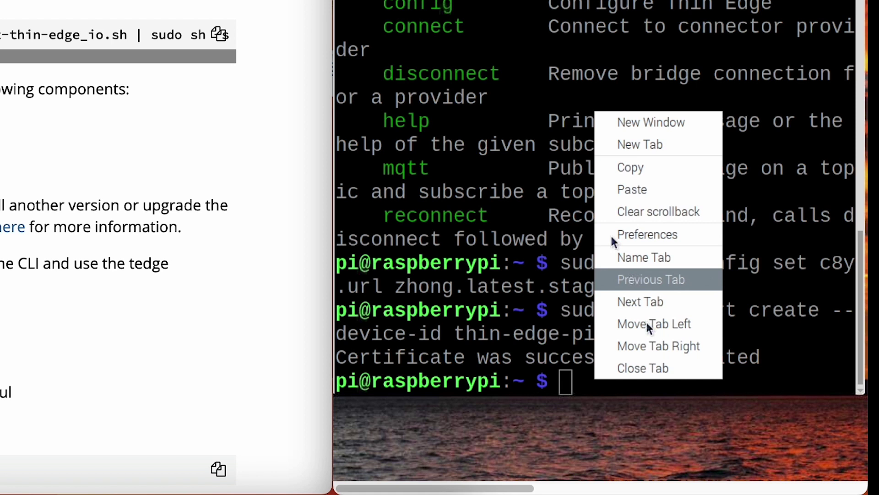
left_click(669, 192)
key("Return")
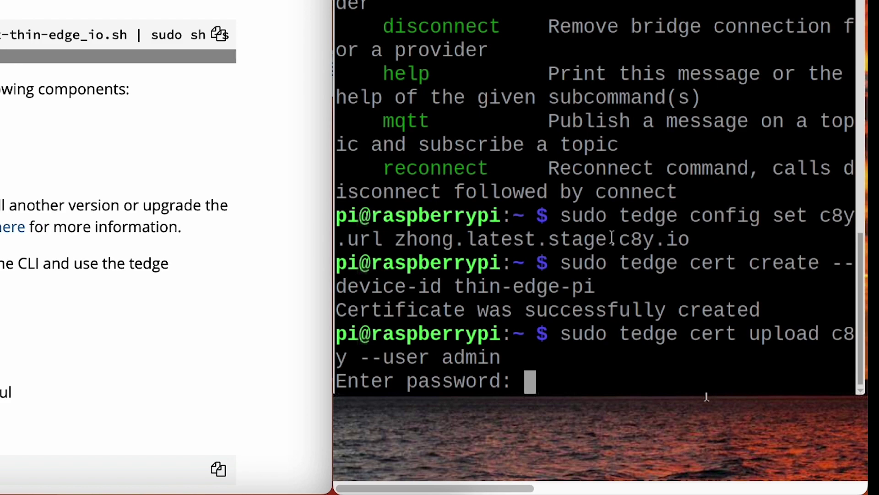
key("Return")
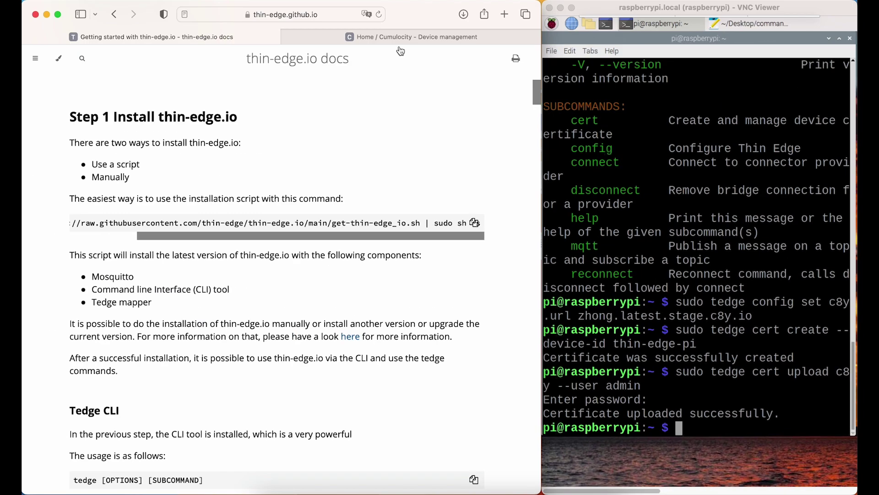
Step: Go to Management > Trusted certificates in Cumulocity to see the enabled thin-edge-pi certificate
left_click(401, 40)
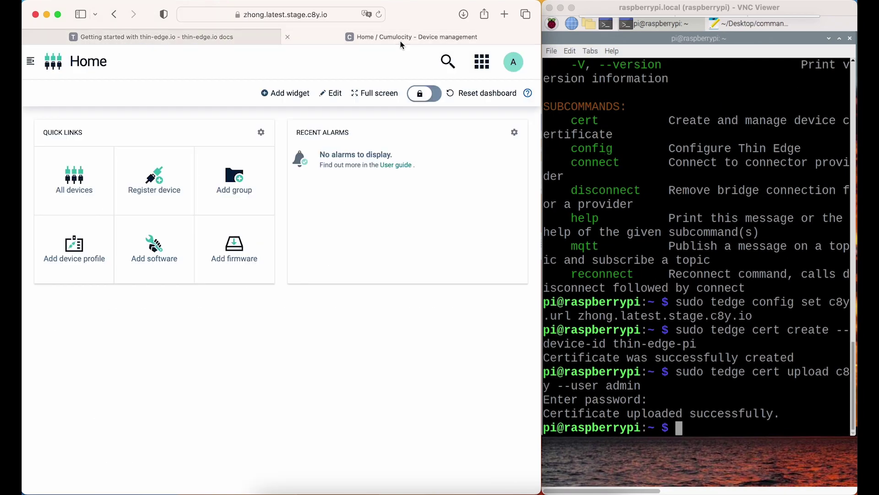
left_click(30, 62)
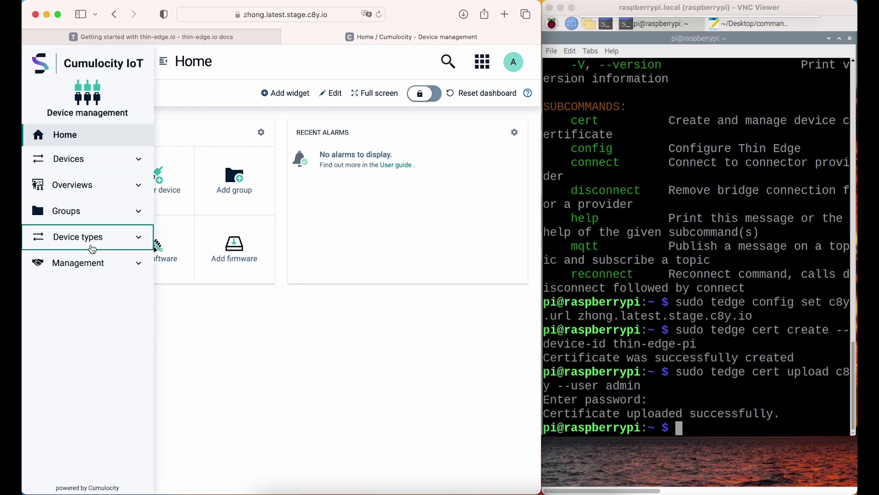
left_click(90, 262)
left_click(89, 355)
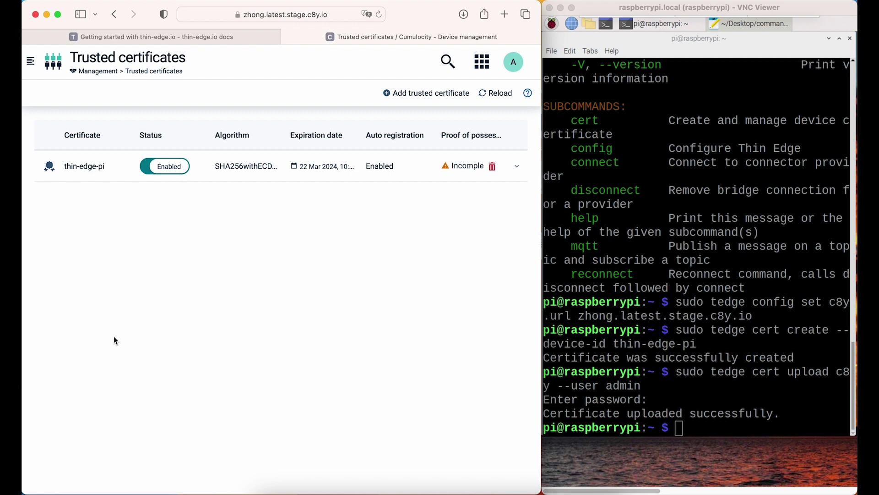
Step: Run sudo tedge connect c8y in the Pi terminal to bridge thin-edge.io to Cumulocity
left_click(725, 421)
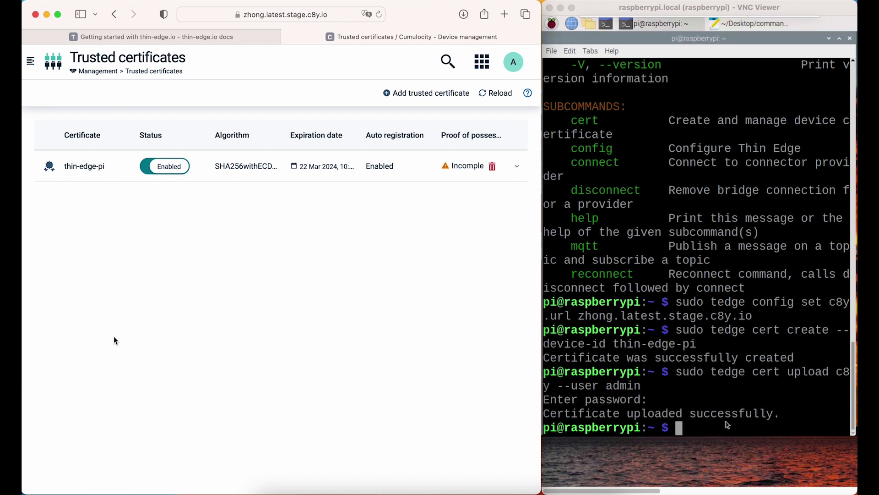
right_click(726, 422)
left_click(760, 310)
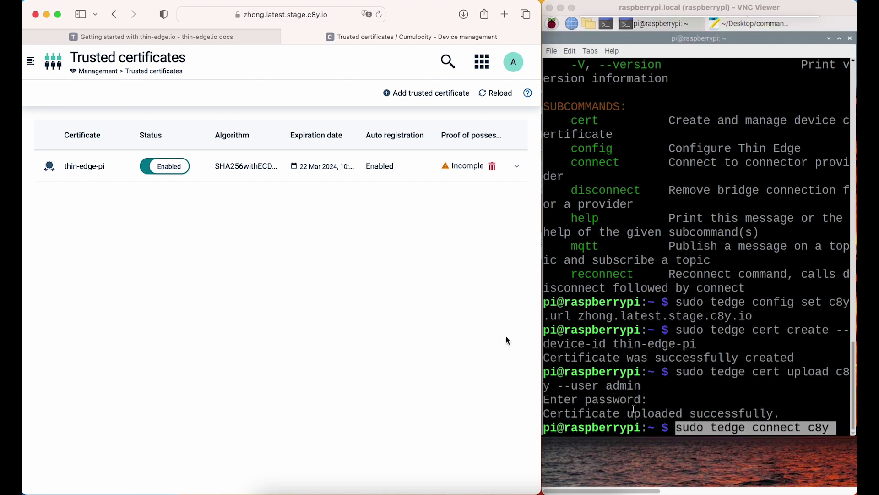
left_click(606, 344)
key("Return")
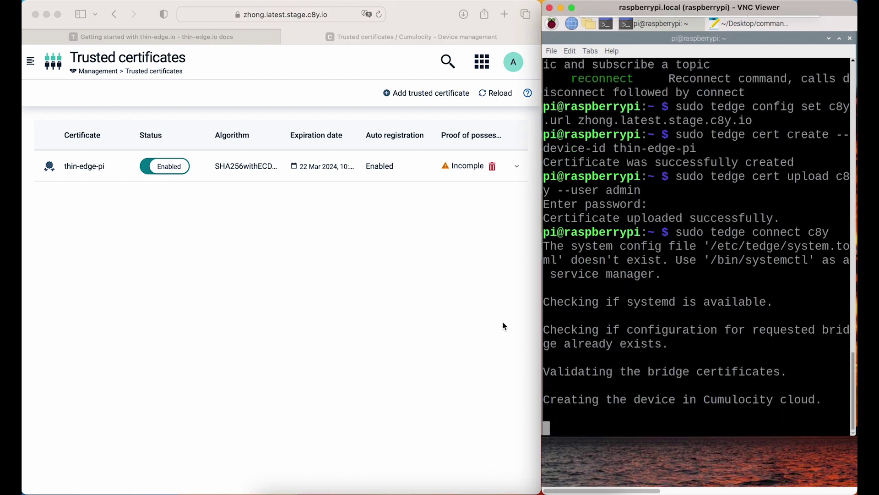
Step: Open Devices > All devices in Cumulocity and select the thin-edge-pi device
left_click(306, 352)
left_click(30, 61)
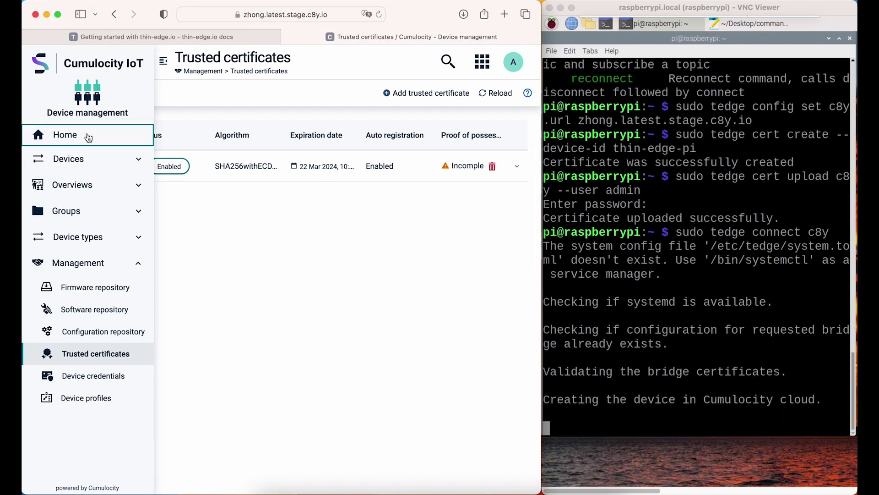
left_click(91, 160)
left_click(90, 204)
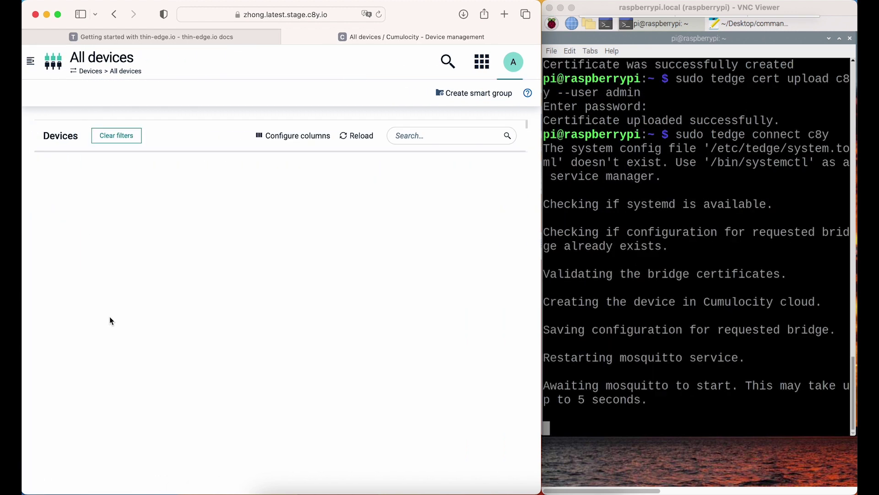
left_click(73, 177)
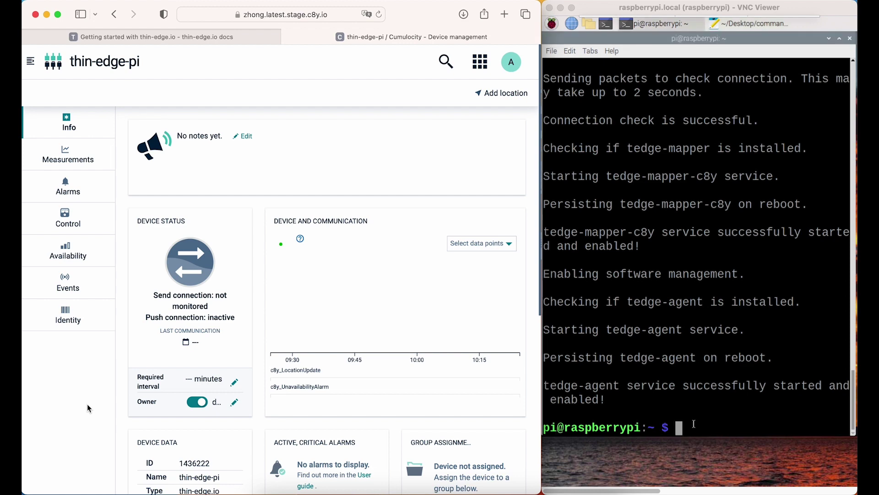
Step: Paste and run the tedge mqtt pub command sending temperature 25 from the Pi
right_click(694, 427)
left_click(716, 311)
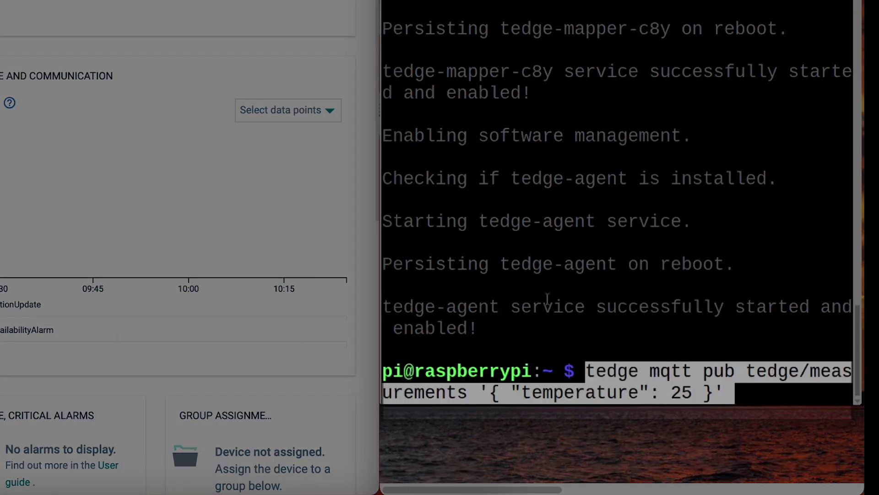
key("Return")
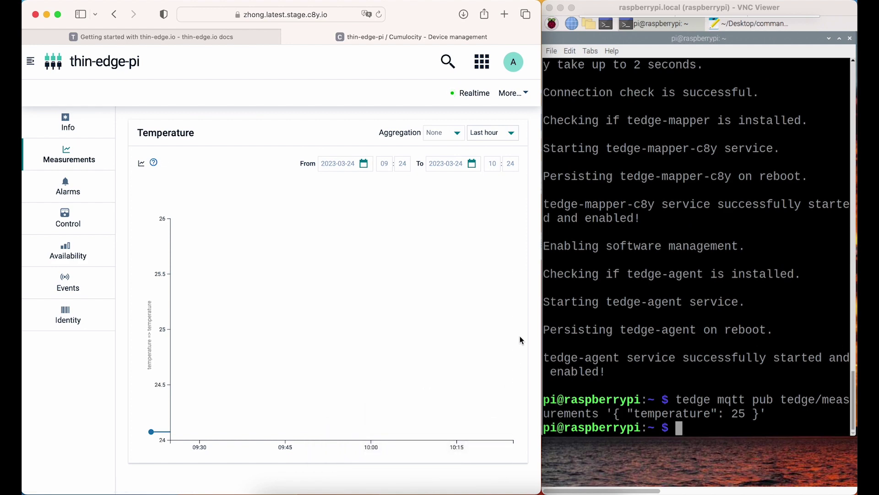
mouse_move(511, 328)
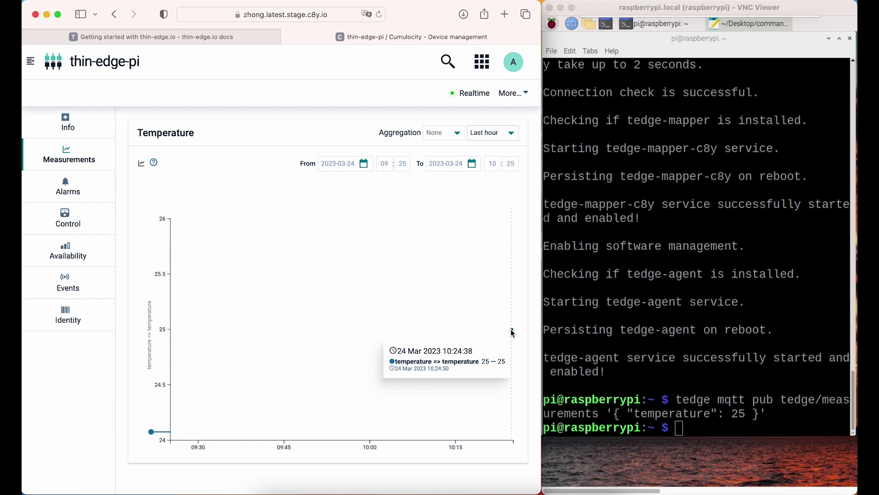
Step: Paste and run the tedge mqtt pub door event command 'A door was closed'
right_click(721, 354)
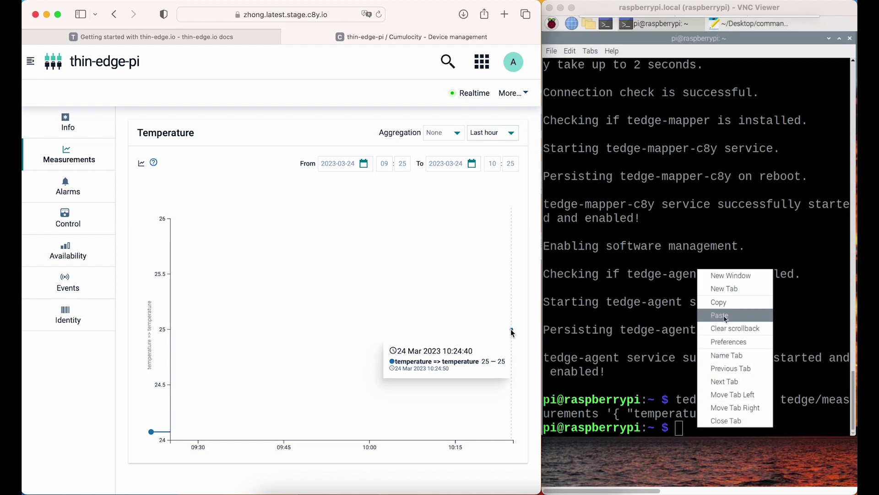
left_click(725, 316)
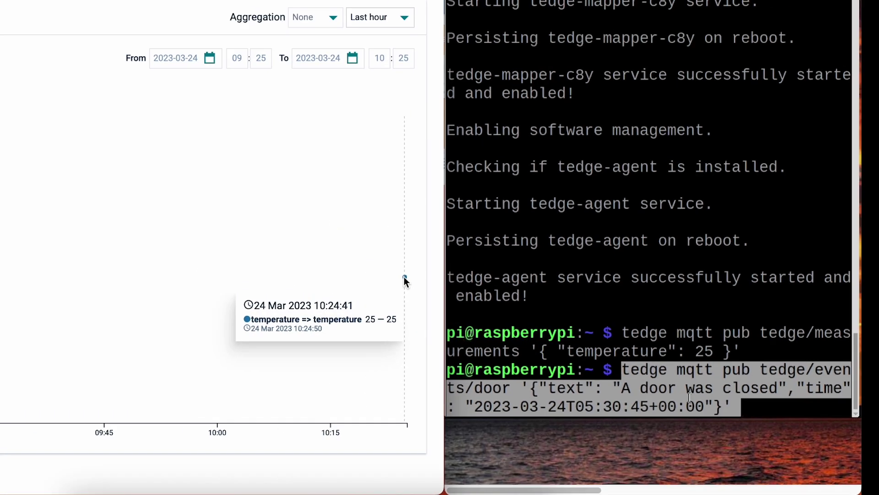
key("Return")
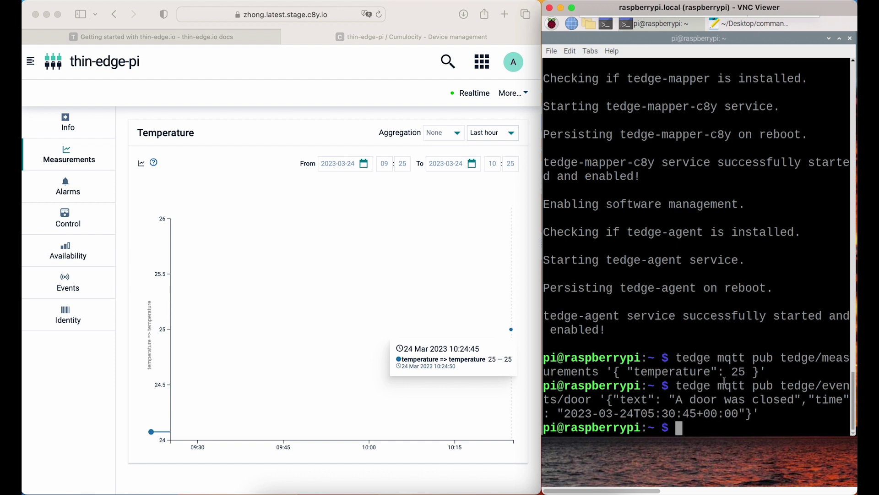
Step: Open thin-edge-pi's Events in Cumulocity and expand the 'A door was closed' door event
left_click(62, 350)
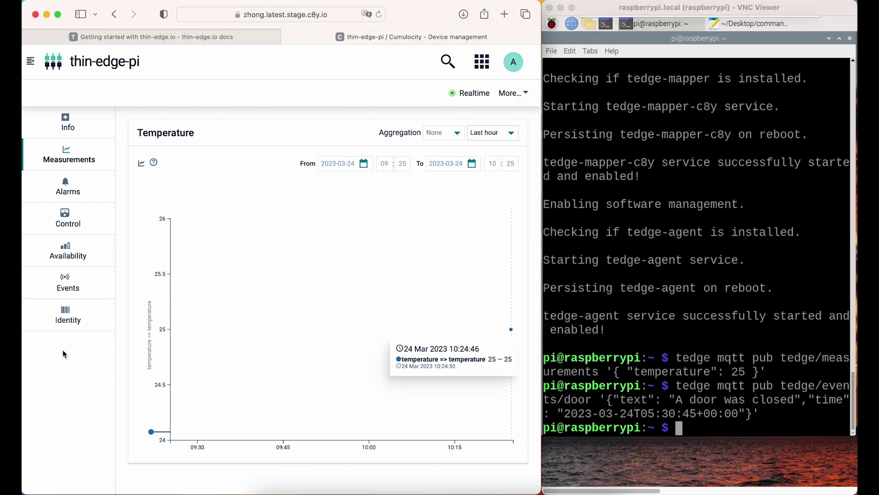
left_click(69, 288)
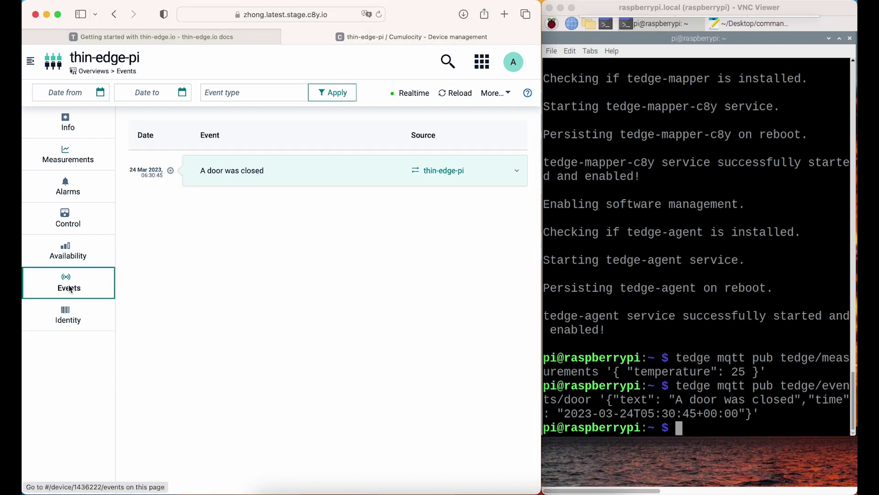
left_click(263, 175)
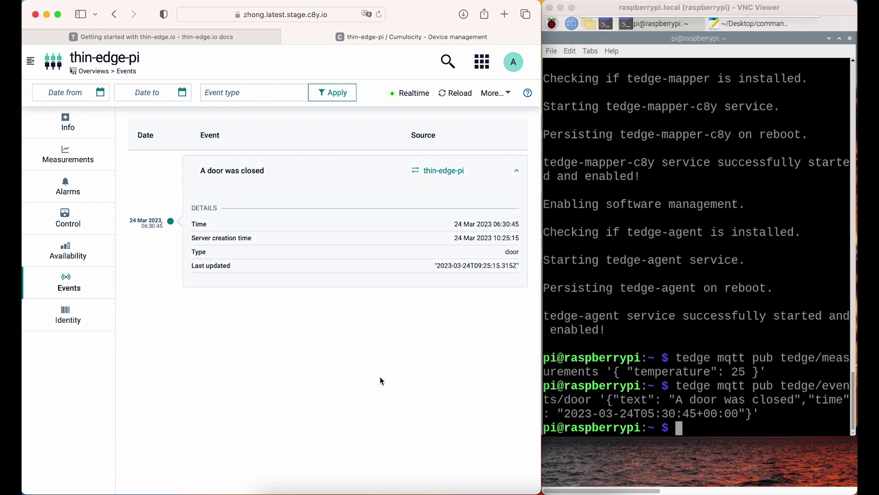
left_click(589, 374)
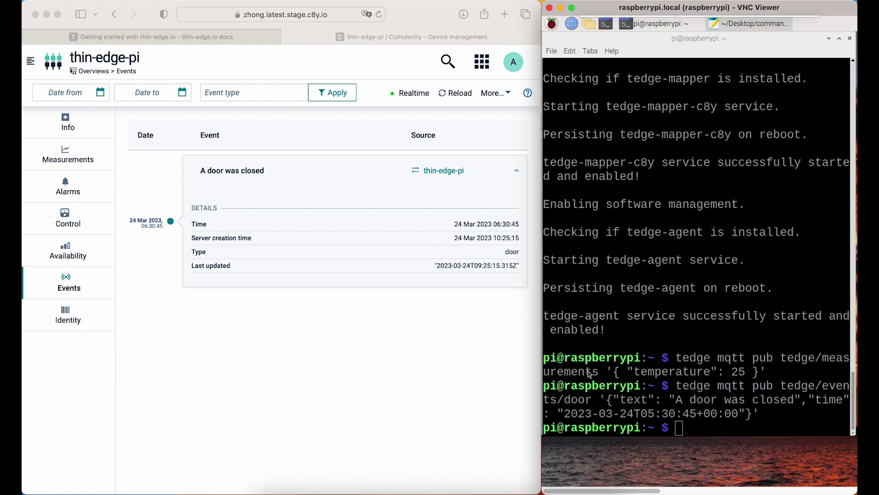
Step: Run sudo apt-get install libmosquitto1 on the Pi
right_click(685, 427)
left_click(714, 316)
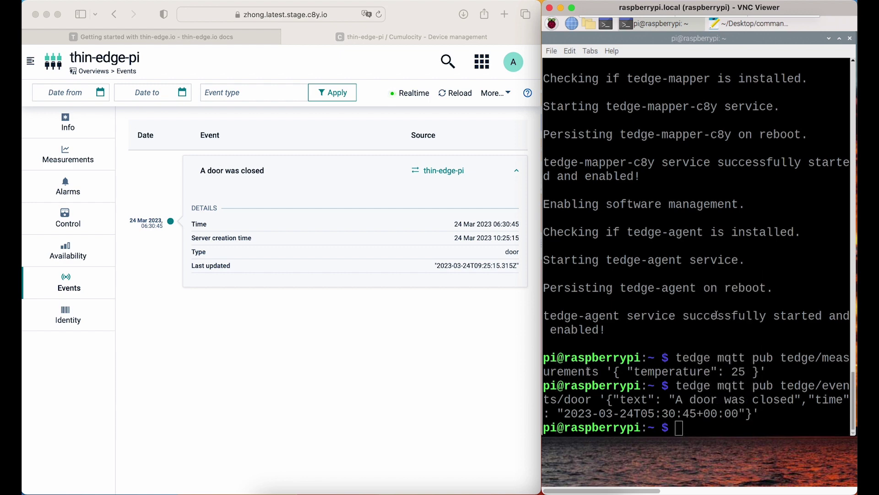
key("Return")
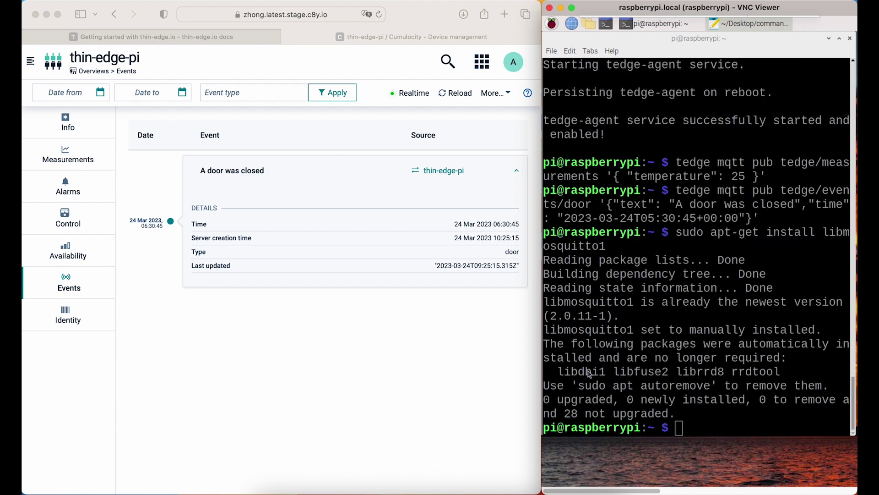
Step: Run sudo apt-get install collectd-core on the Pi
right_click(680, 429)
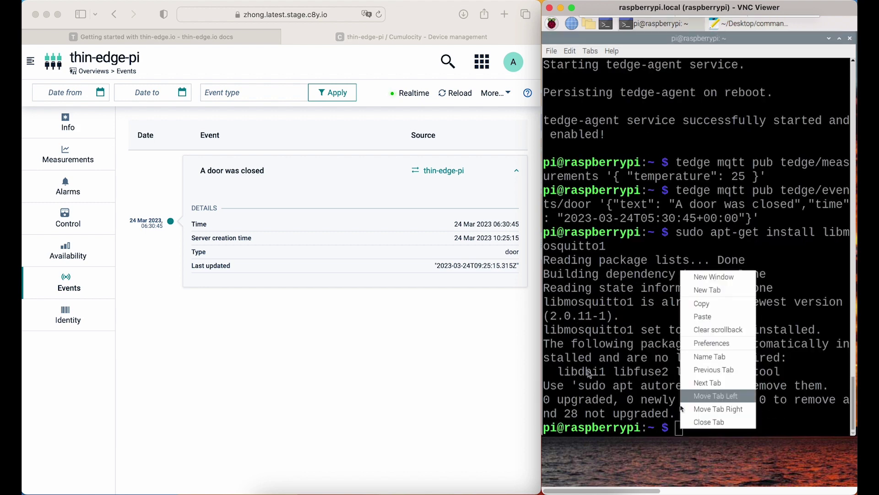
left_click(689, 323)
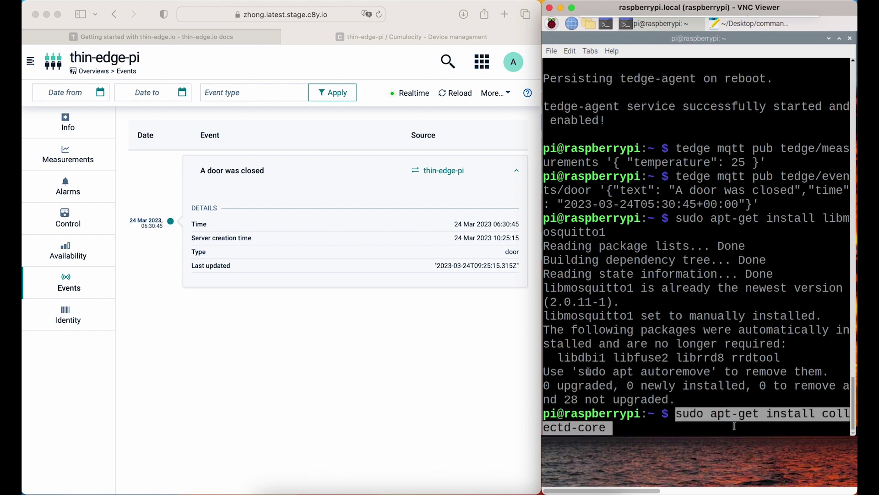
key("Return")
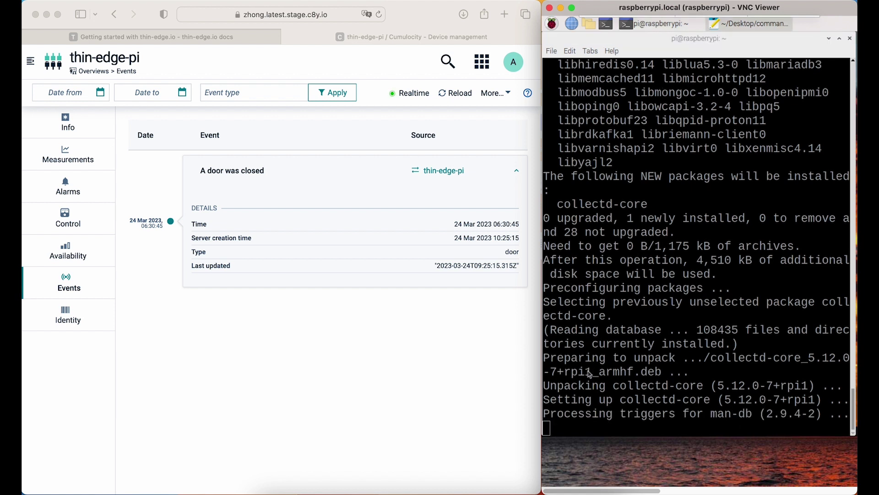
Step: Copy thin-edge's collectd.conf into /etc/collectd and restart the collectd service
right_click(678, 428)
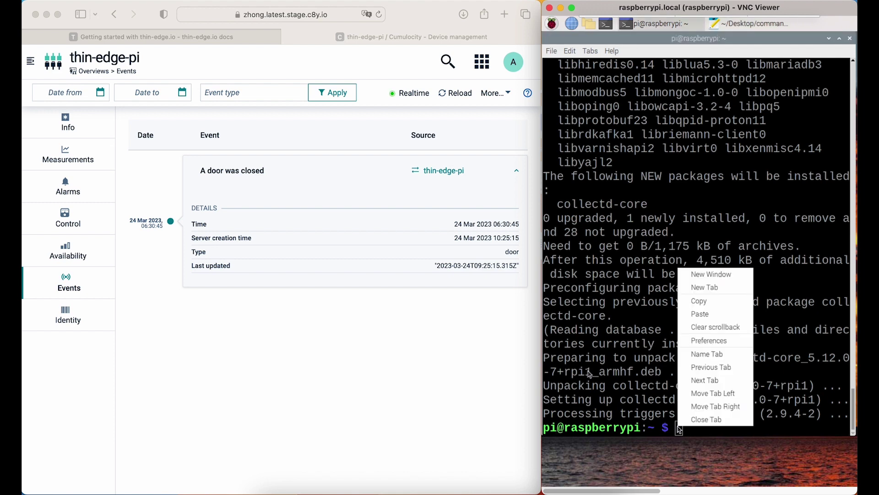
left_click(692, 315)
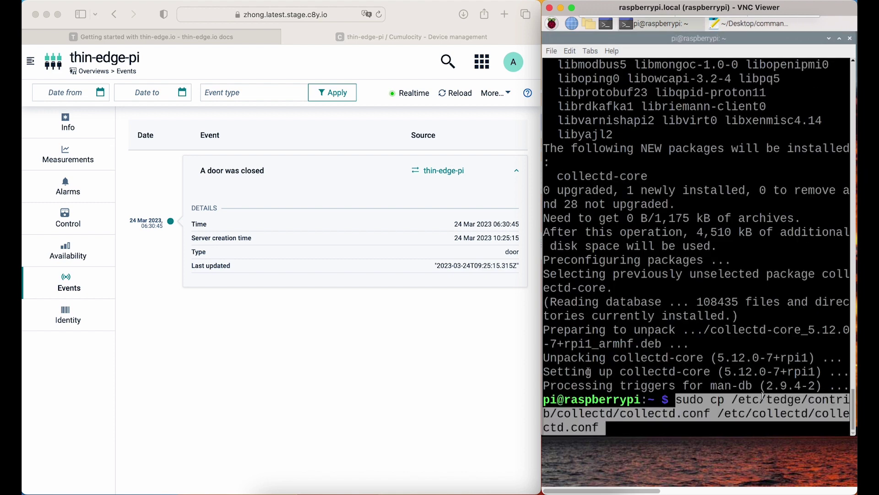
key("Return")
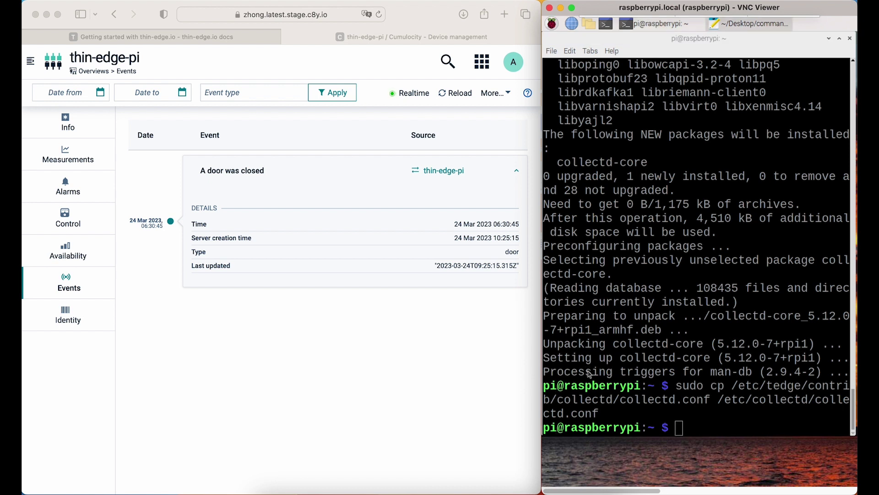
right_click(686, 426)
left_click(708, 313)
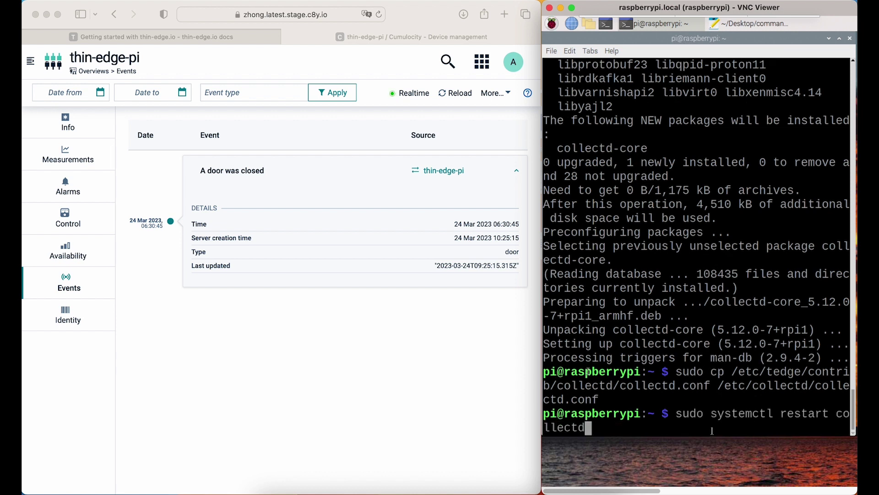
key("Return")
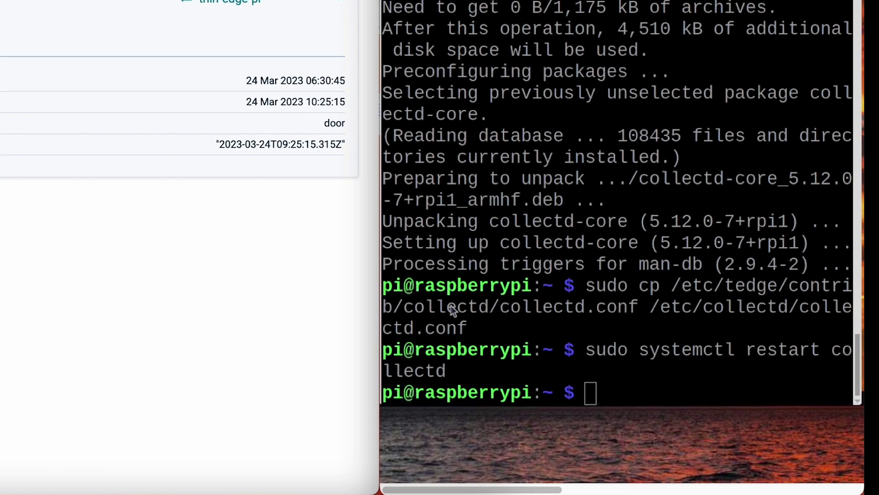
Step: Start the tedge-mapper-collectd service and enable it to run on boot
right_click(595, 389)
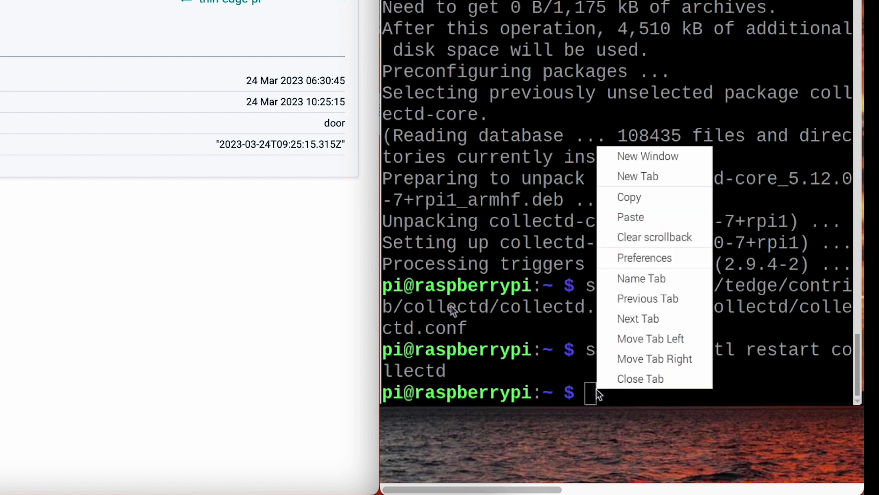
left_click(640, 216)
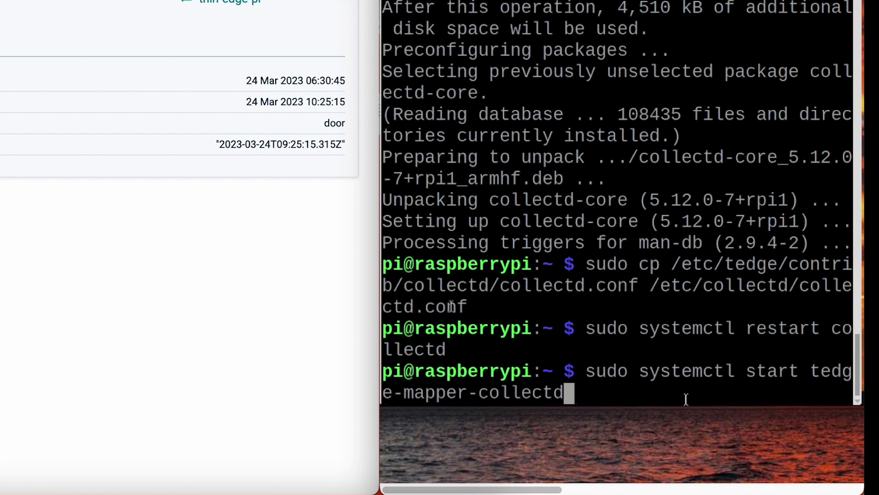
key("Return")
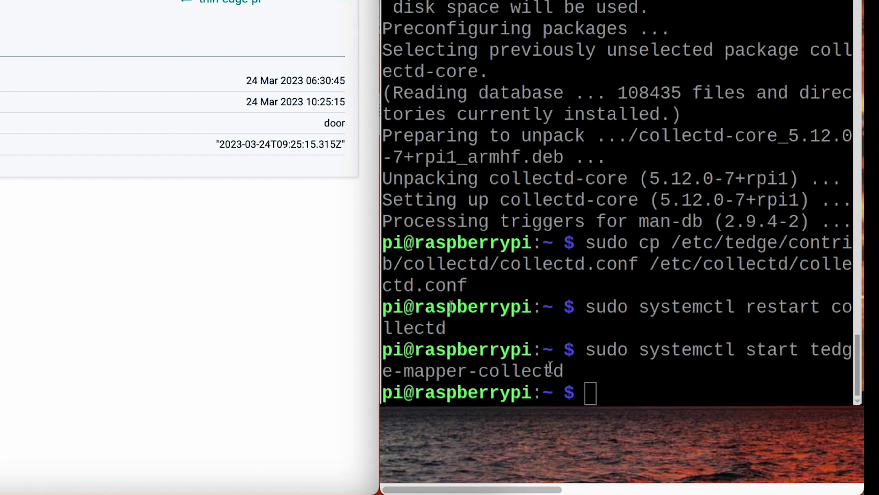
right_click(604, 393)
left_click(661, 224)
key("Return")
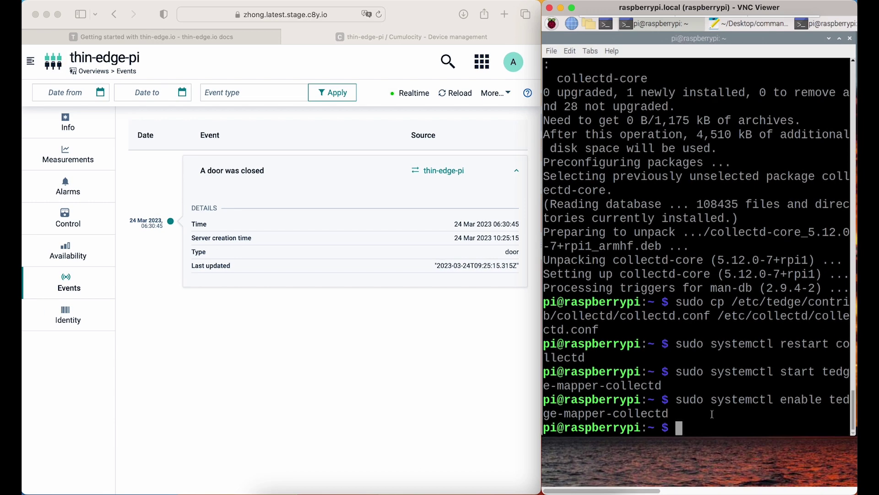
Step: Open the device's Measurements charts, keeping Cpu at Last hour and setting Df-root and Memory to Last minute
left_click(72, 155)
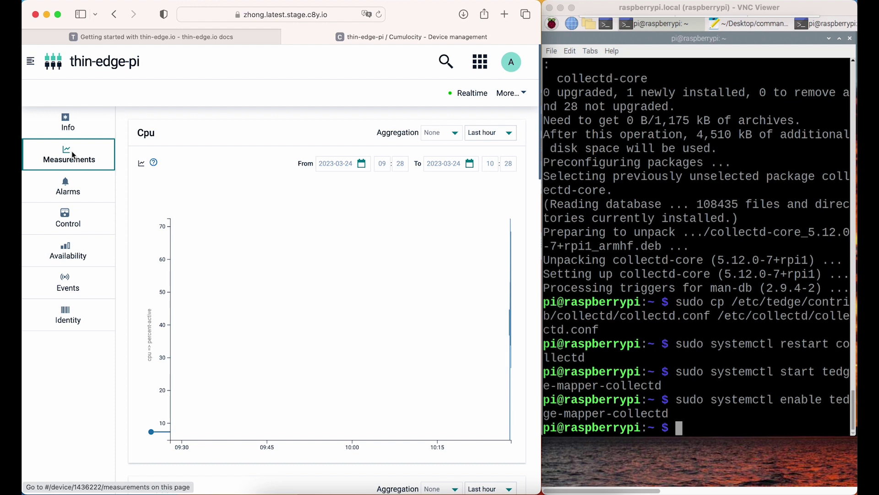
left_click(499, 134)
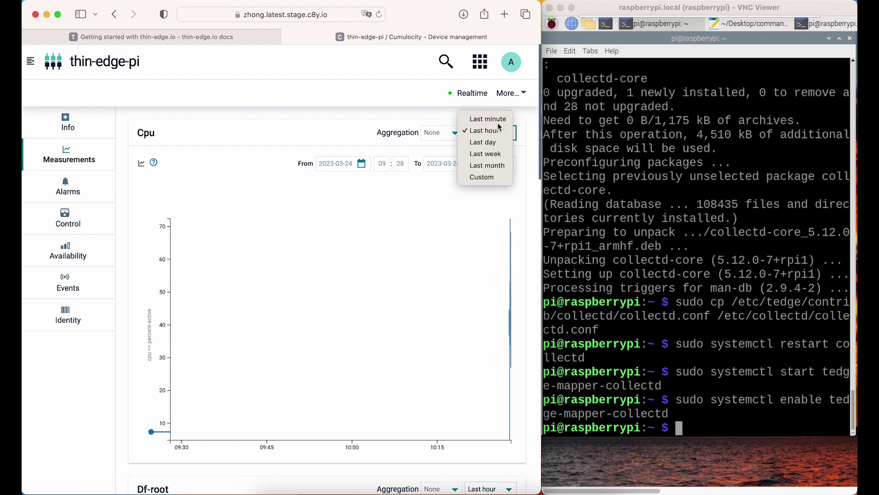
left_click(499, 130)
scroll(510, 233, "down", 5)
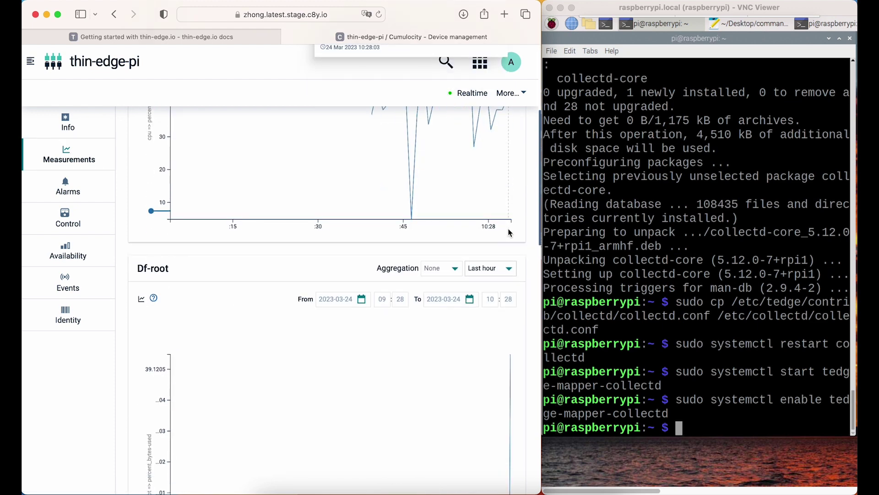
left_click(499, 268)
left_click(499, 255)
scroll(517, 287, "down", 1)
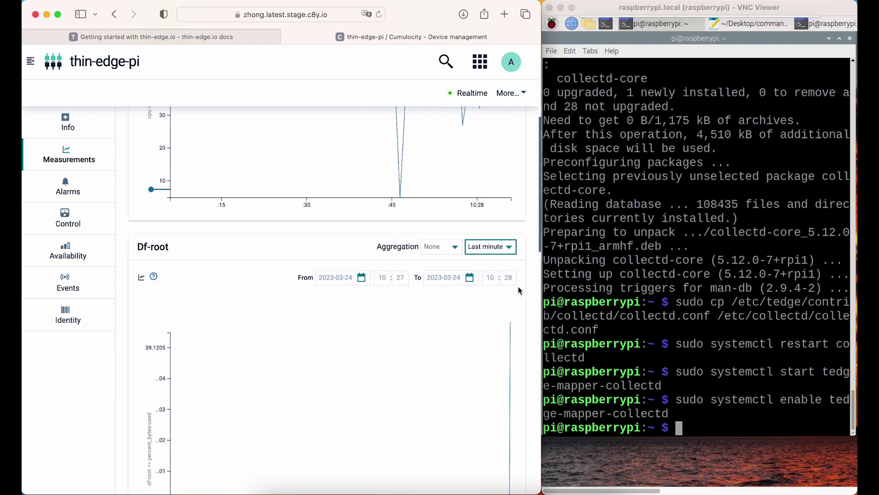
scroll(518, 287, "down", 10)
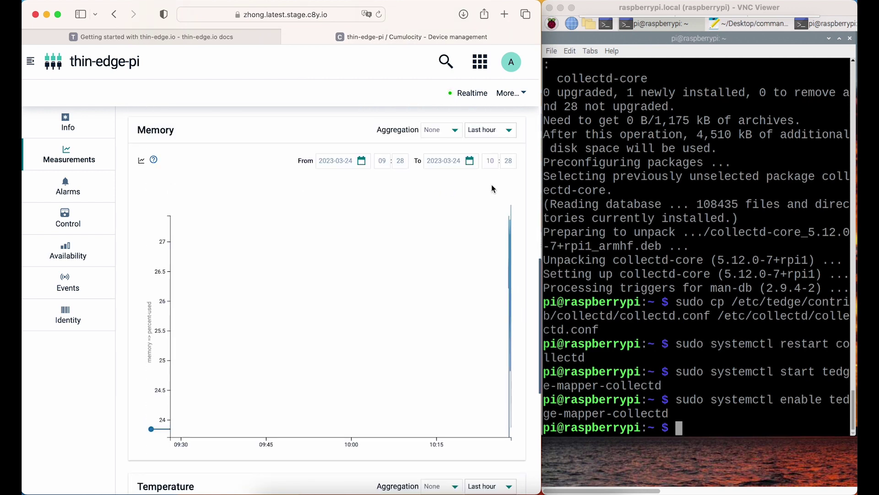
left_click(492, 130)
left_click(498, 116)
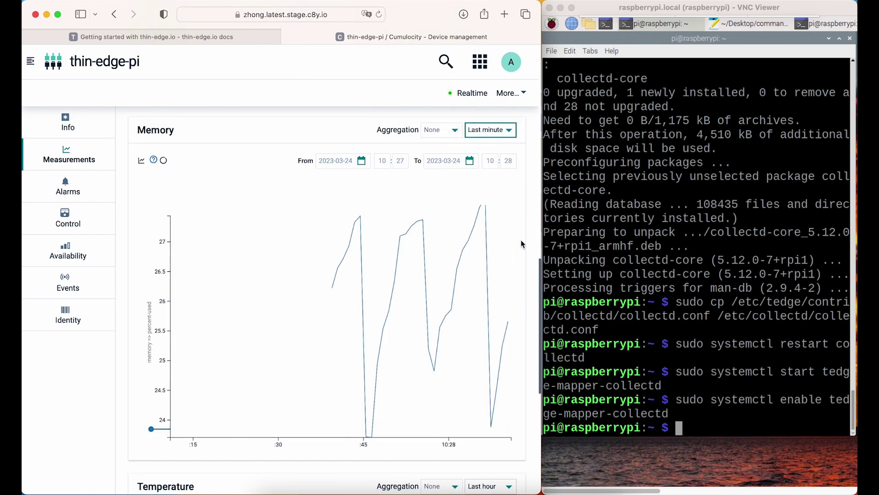